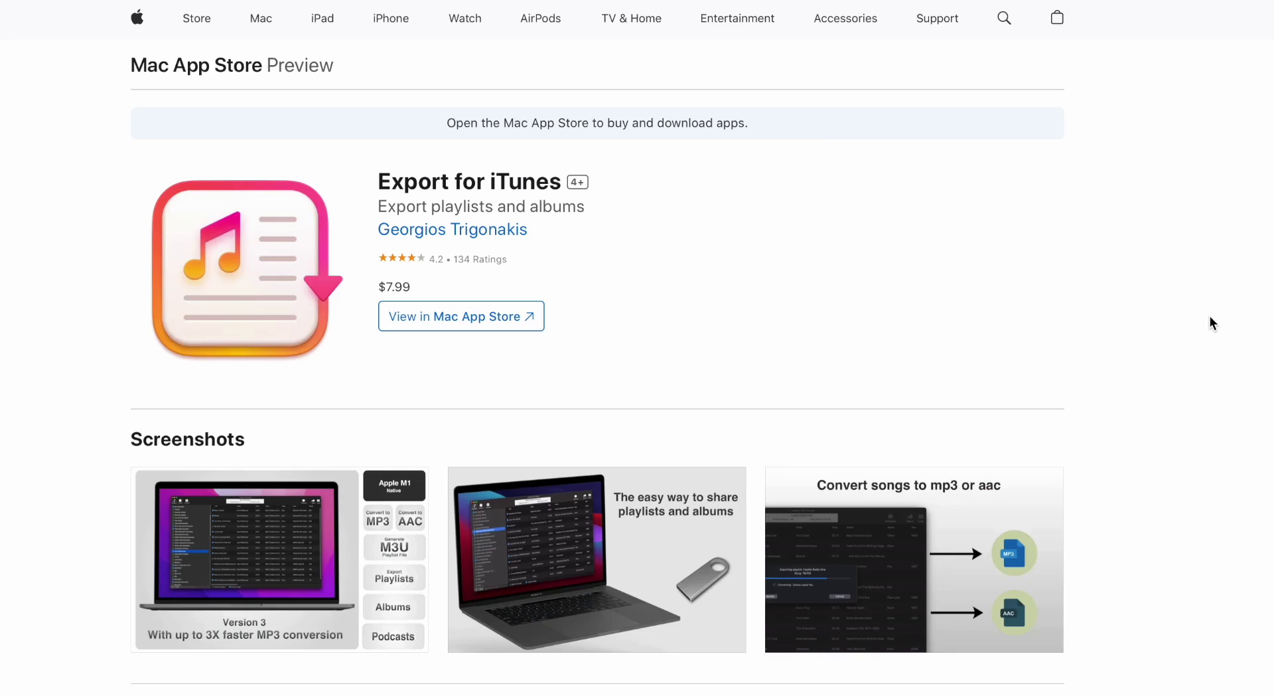
Examine the Mac App Store page of Export for iTunes, including its description, what's new and full ratings and reviews.
{"action": "scroll", "coordinate": [1209, 316], "scroll_direction": "down", "scroll_amount": 2}
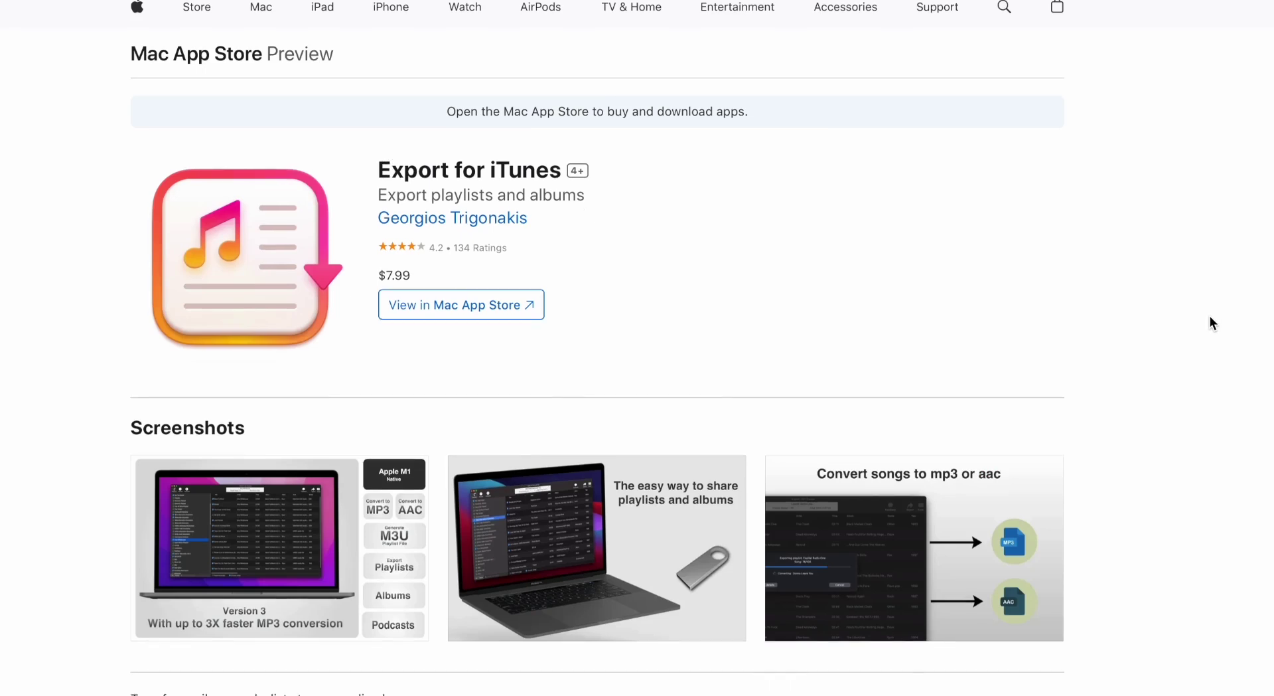
{"action": "scroll", "coordinate": [1209, 318], "scroll_direction": "down", "scroll_amount": 5}
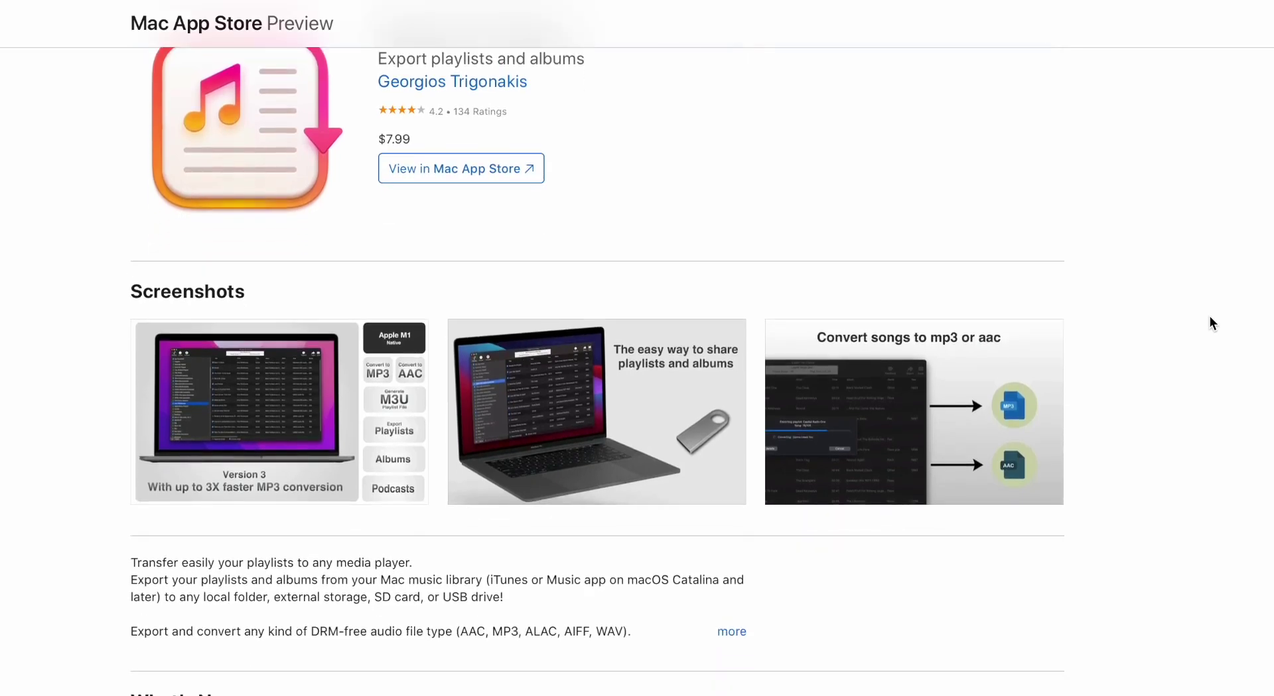
{"action": "scroll", "coordinate": [1209, 316], "scroll_direction": "down", "scroll_amount": 5}
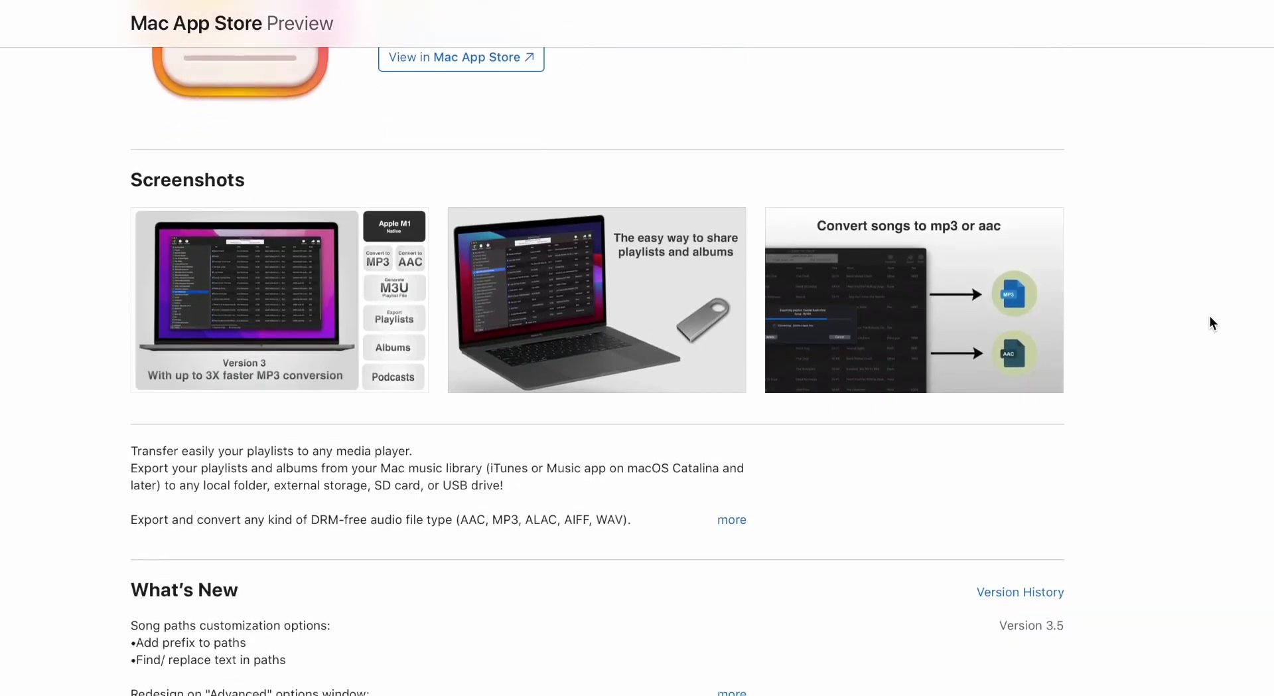
{"action": "scroll", "coordinate": [1210, 318], "scroll_direction": "down", "scroll_amount": 5}
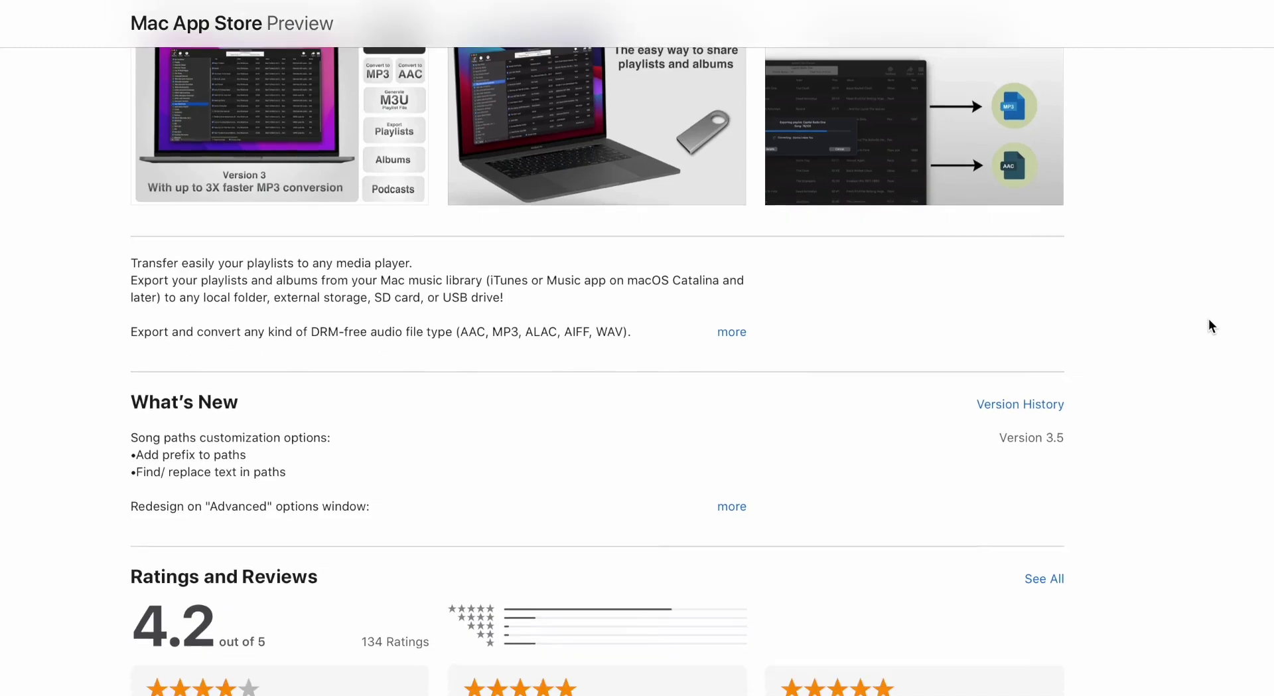
{"action": "scroll", "coordinate": [1209, 317], "scroll_direction": "down", "scroll_amount": 3}
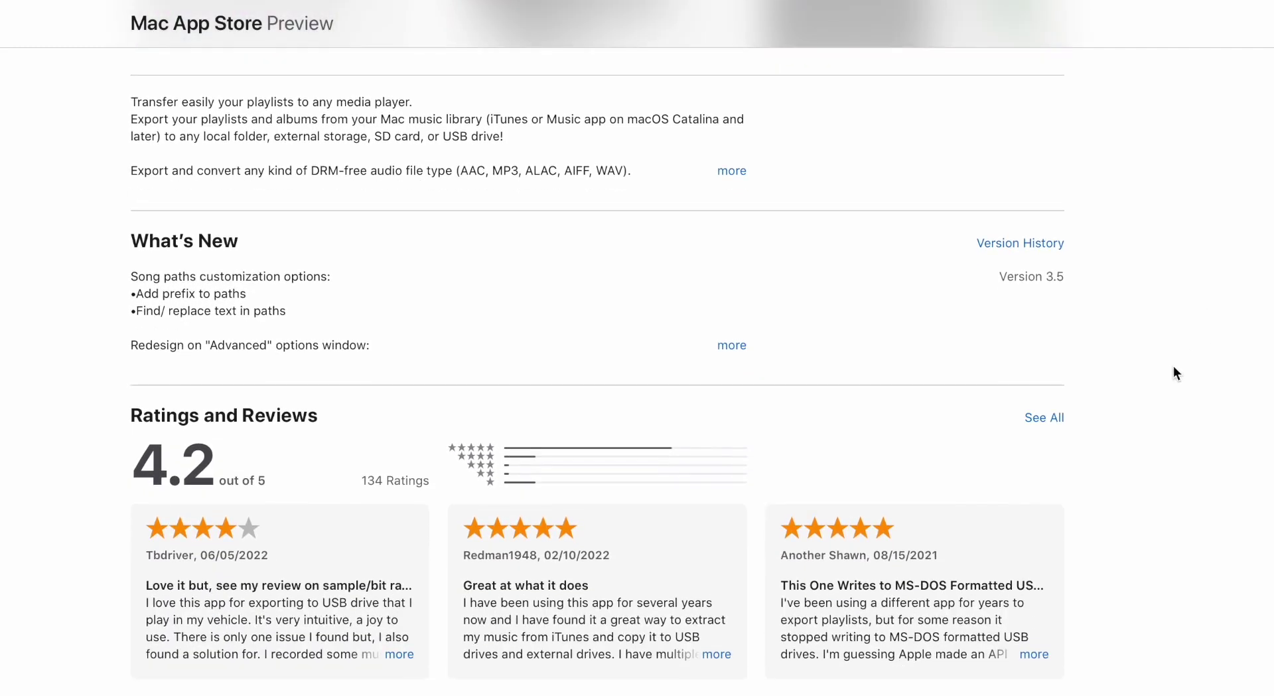
{"action": "left_click", "coordinate": [1046, 423]}
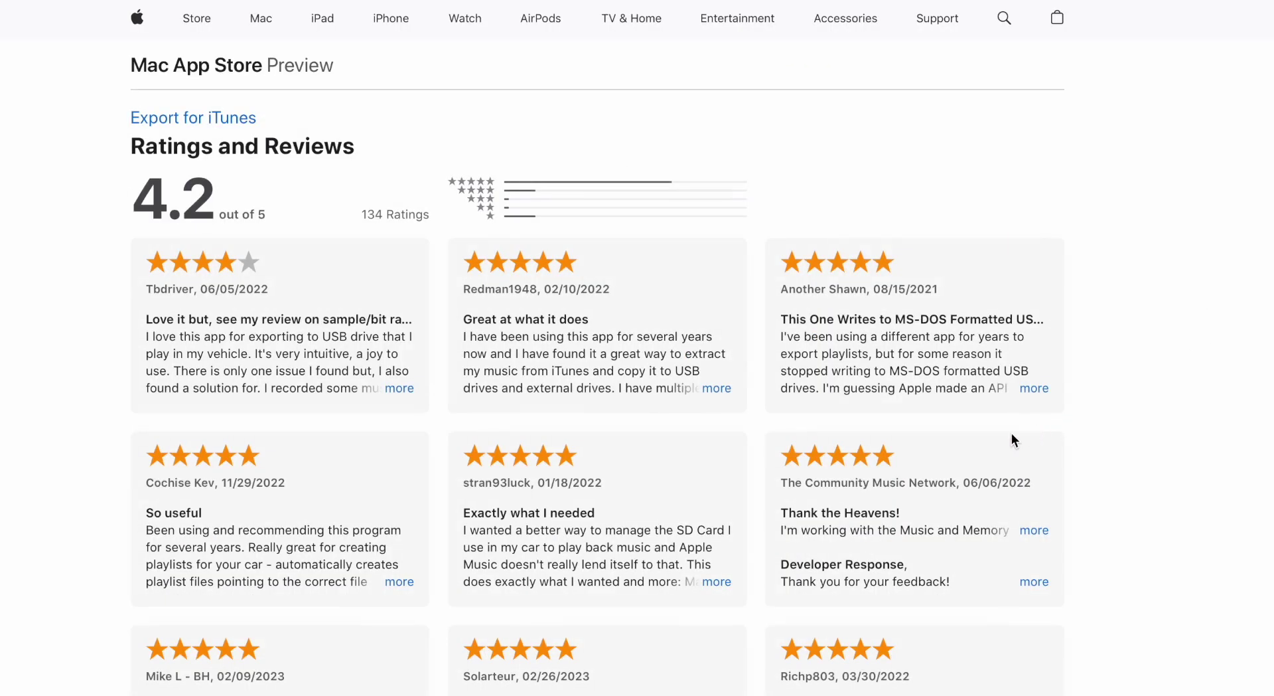
{"action": "scroll", "coordinate": [1011, 438], "scroll_direction": "down", "scroll_amount": 2}
{"action": "scroll", "coordinate": [1012, 434], "scroll_direction": "down", "scroll_amount": 3}
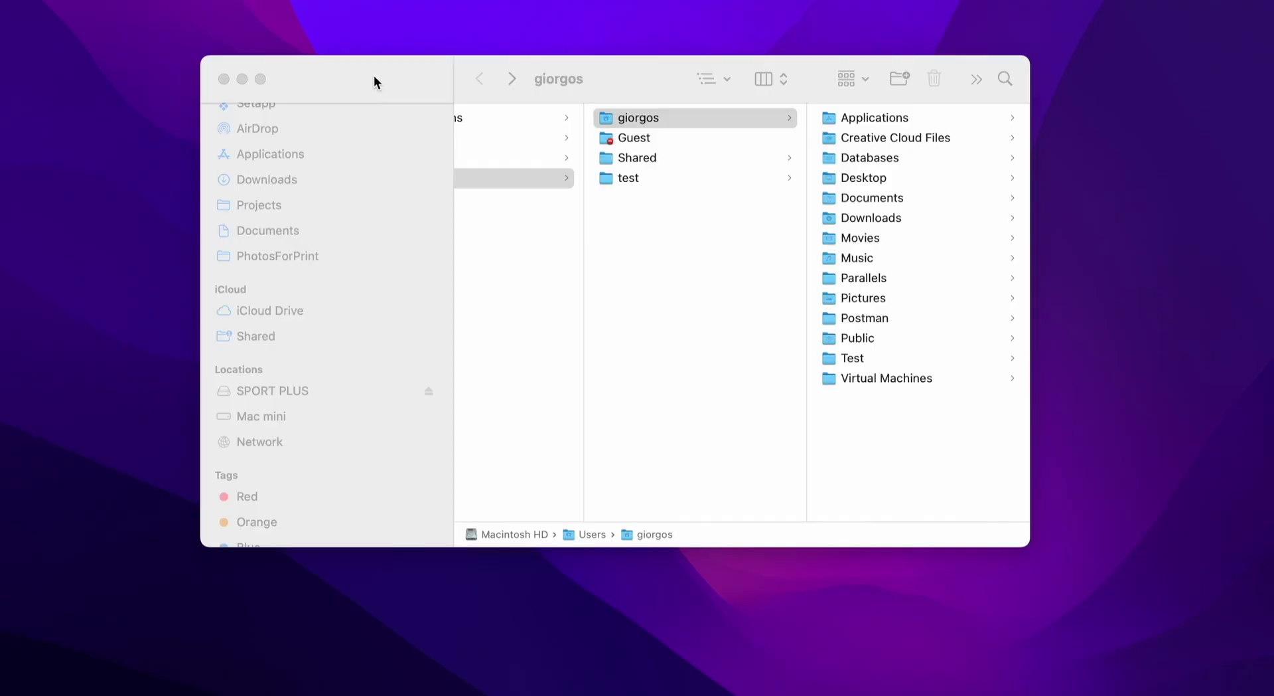
Switch to Finder and open the Music folder on the SPORT PLUS device.
{"action": "left_click", "coordinate": [373, 77]}
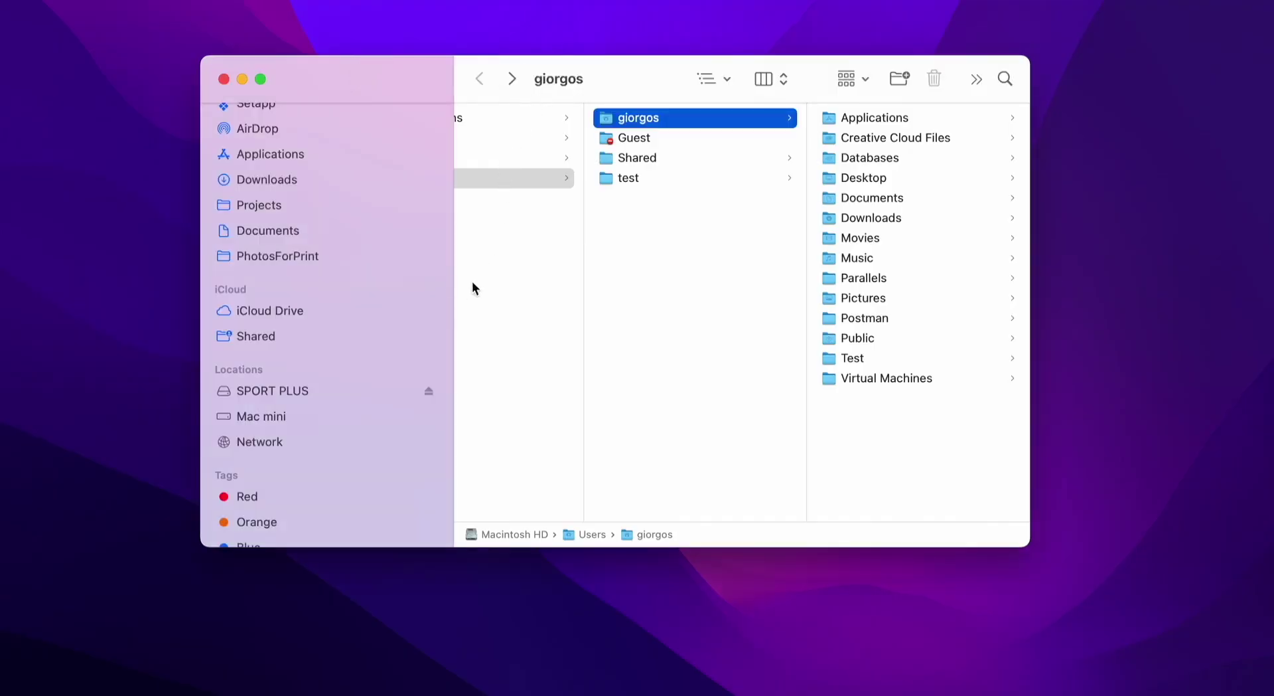
{"action": "left_click", "coordinate": [300, 390]}
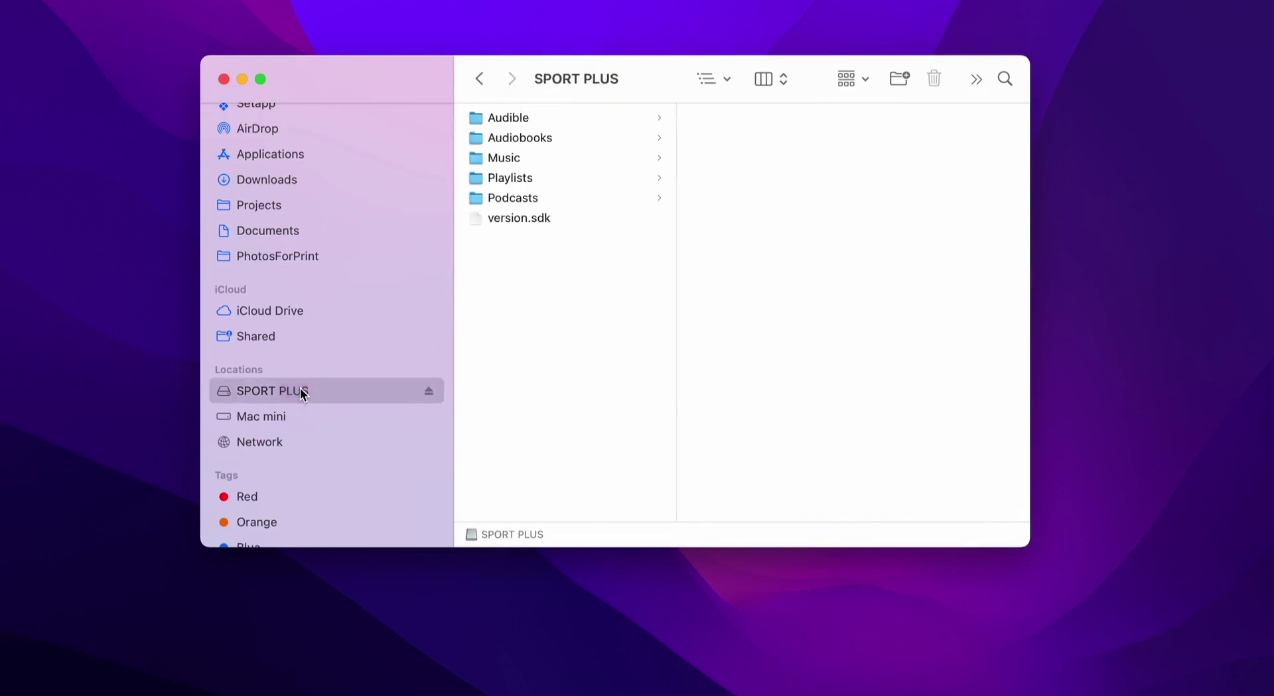
{"action": "left_click", "coordinate": [500, 157]}
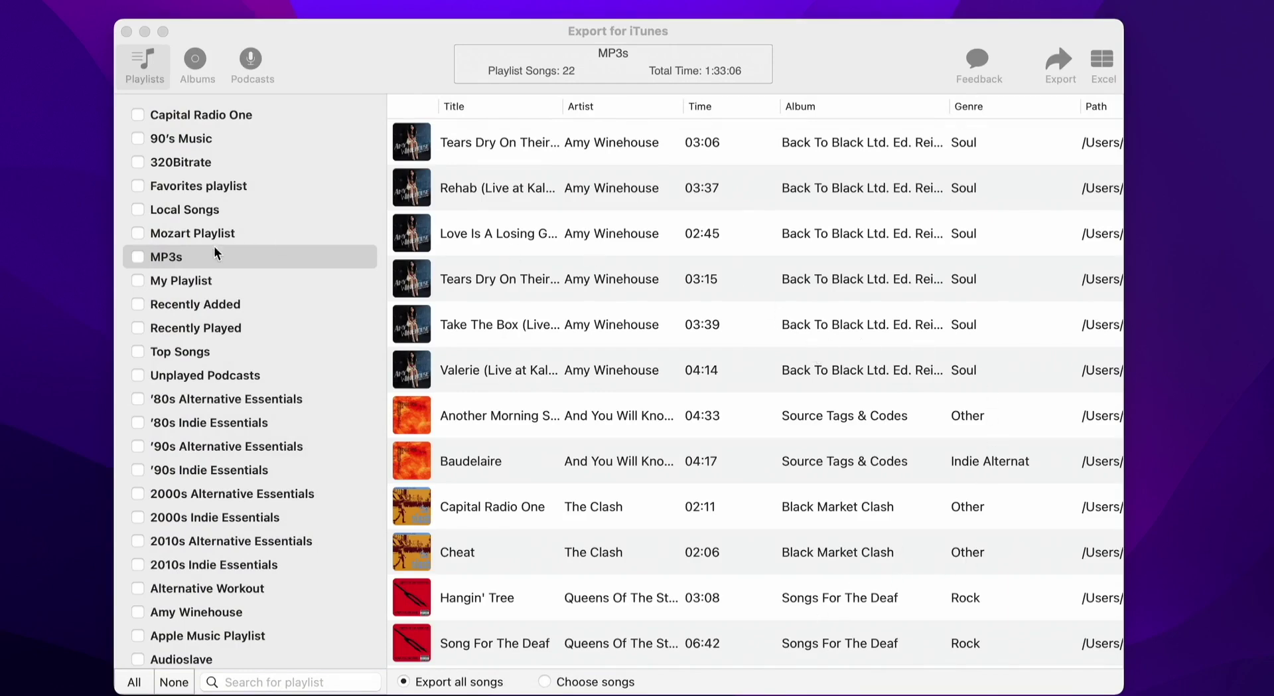
In Export for iTunes, check Mozart Playlist and Clash Playlist for exporting.
{"action": "left_click", "coordinate": [212, 266]}
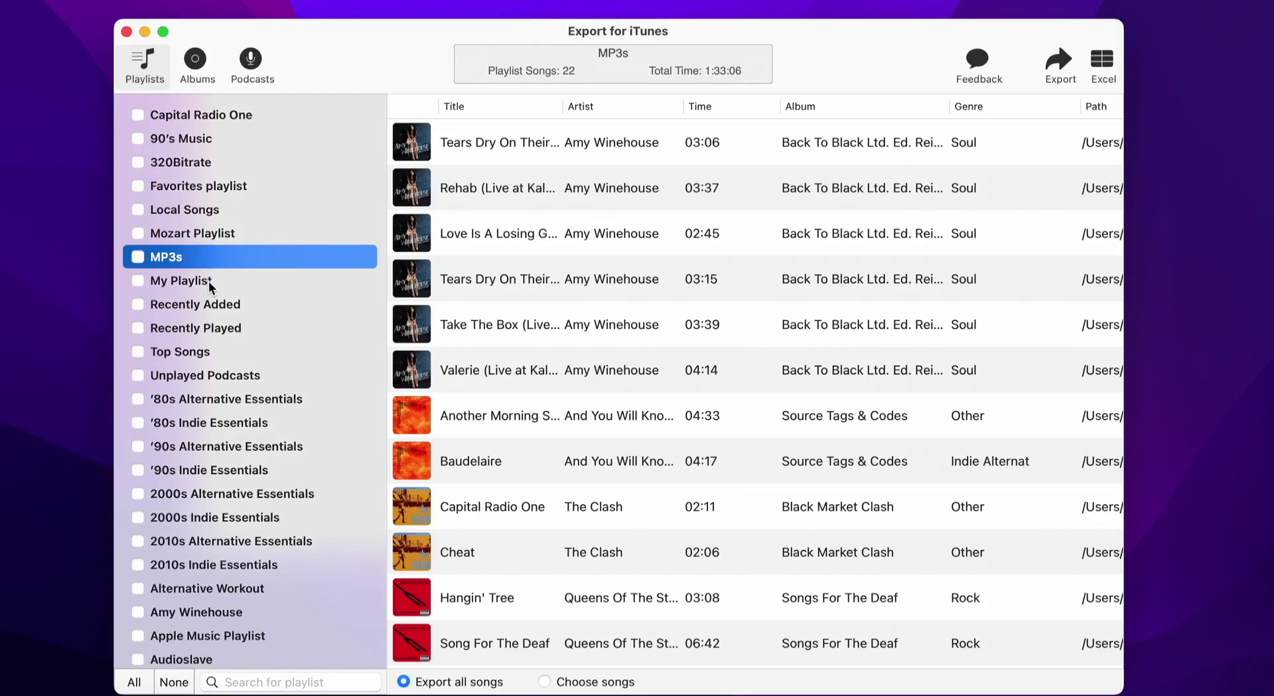
{"action": "left_click", "coordinate": [210, 284]}
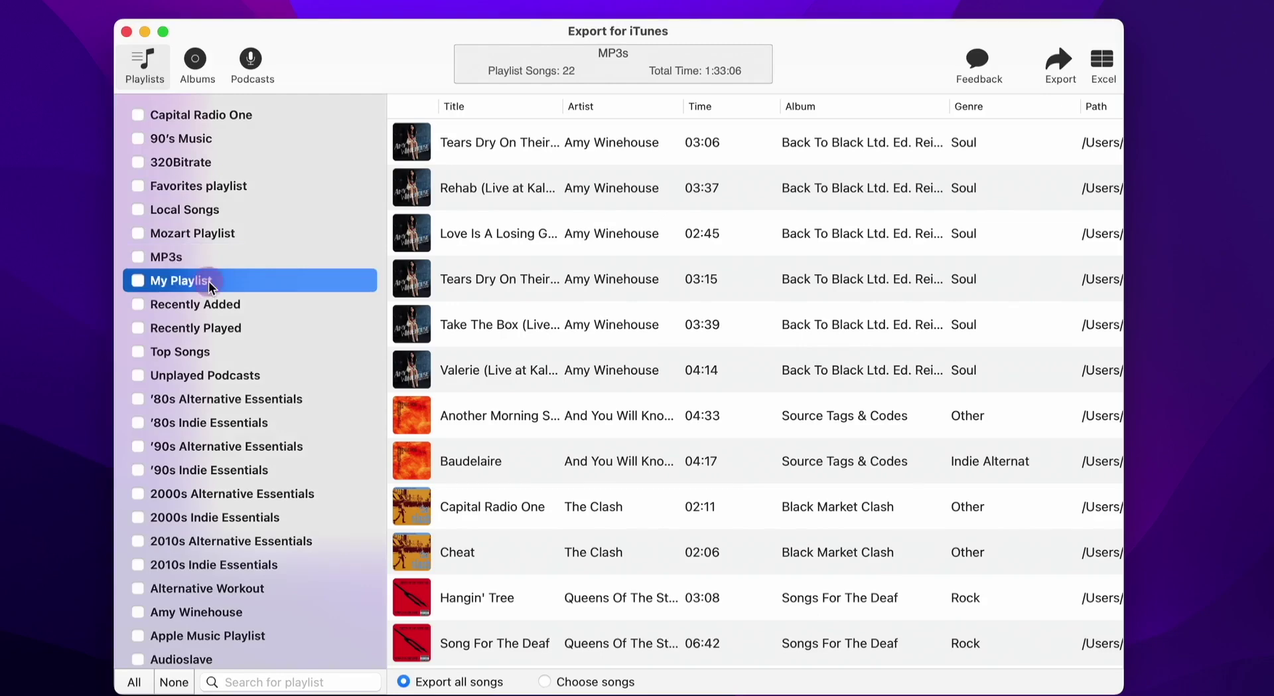
{"action": "left_click", "coordinate": [213, 234]}
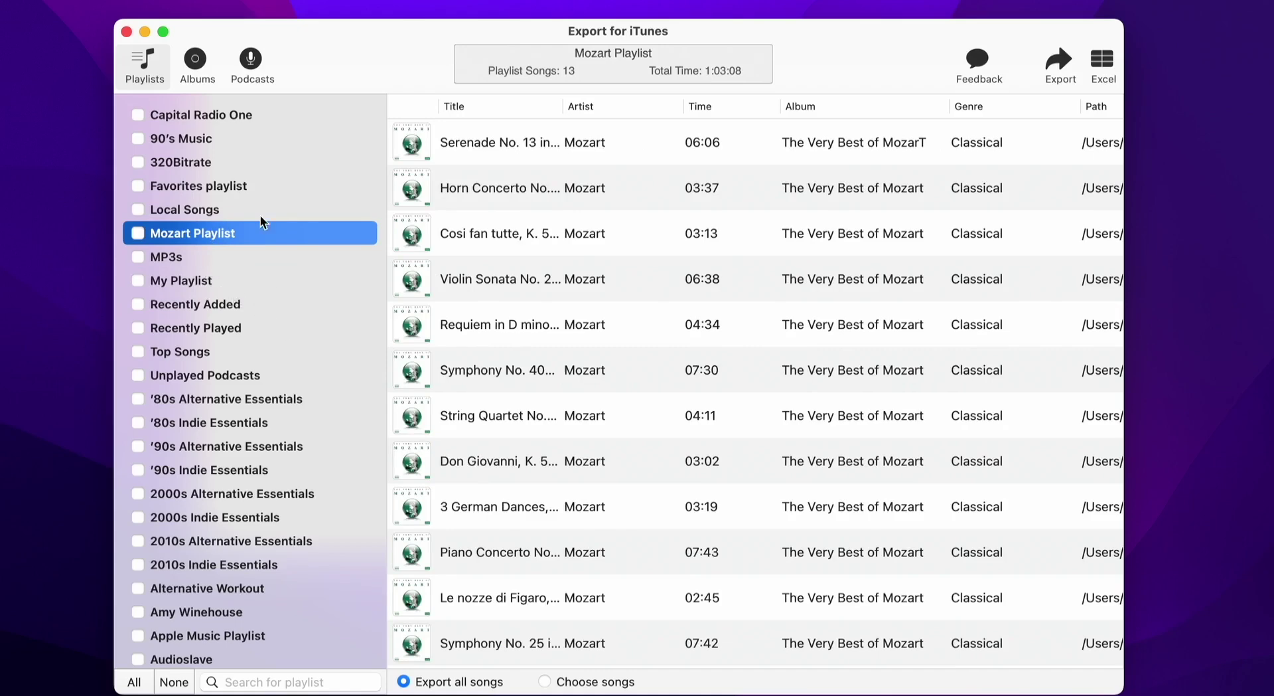
{"action": "left_click", "coordinate": [137, 233]}
{"action": "scroll", "coordinate": [227, 322], "scroll_direction": "down", "scroll_amount": 5}
{"action": "scroll", "coordinate": [227, 322], "scroll_direction": "down", "scroll_amount": 3}
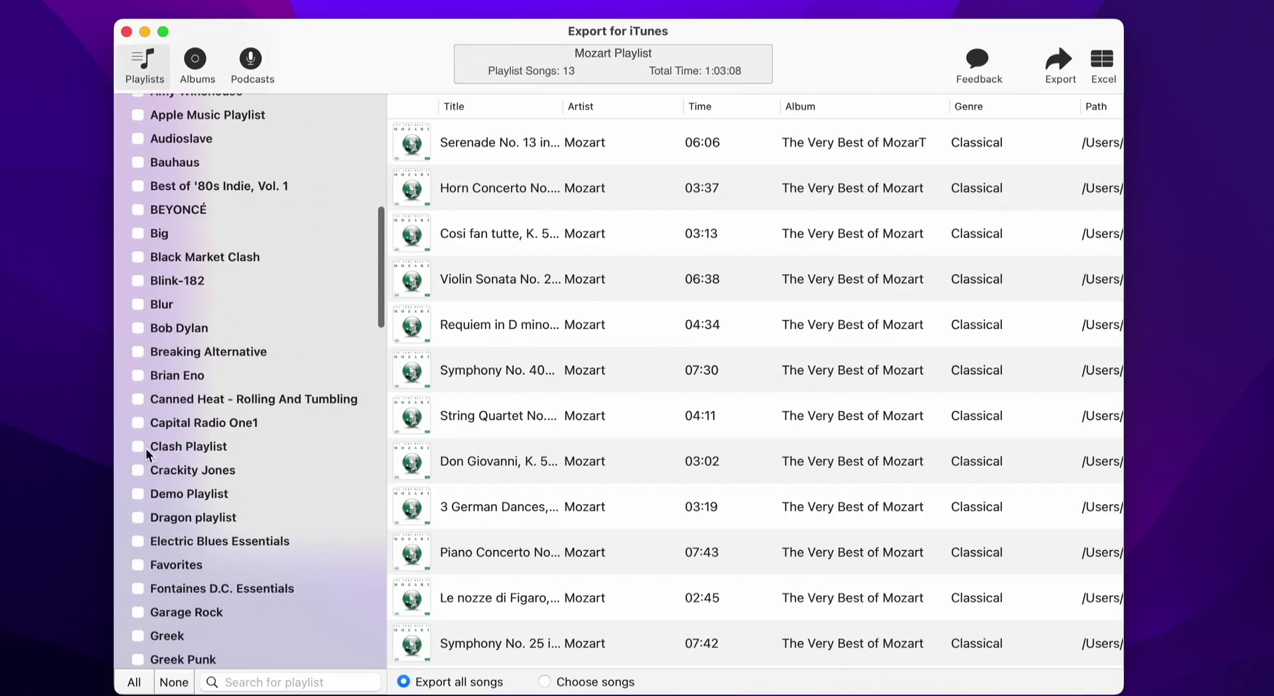
{"action": "left_click", "coordinate": [139, 447]}
Open the export settings for the checked playlists and enable conversion to MP3.
{"action": "left_click", "coordinate": [1059, 63]}
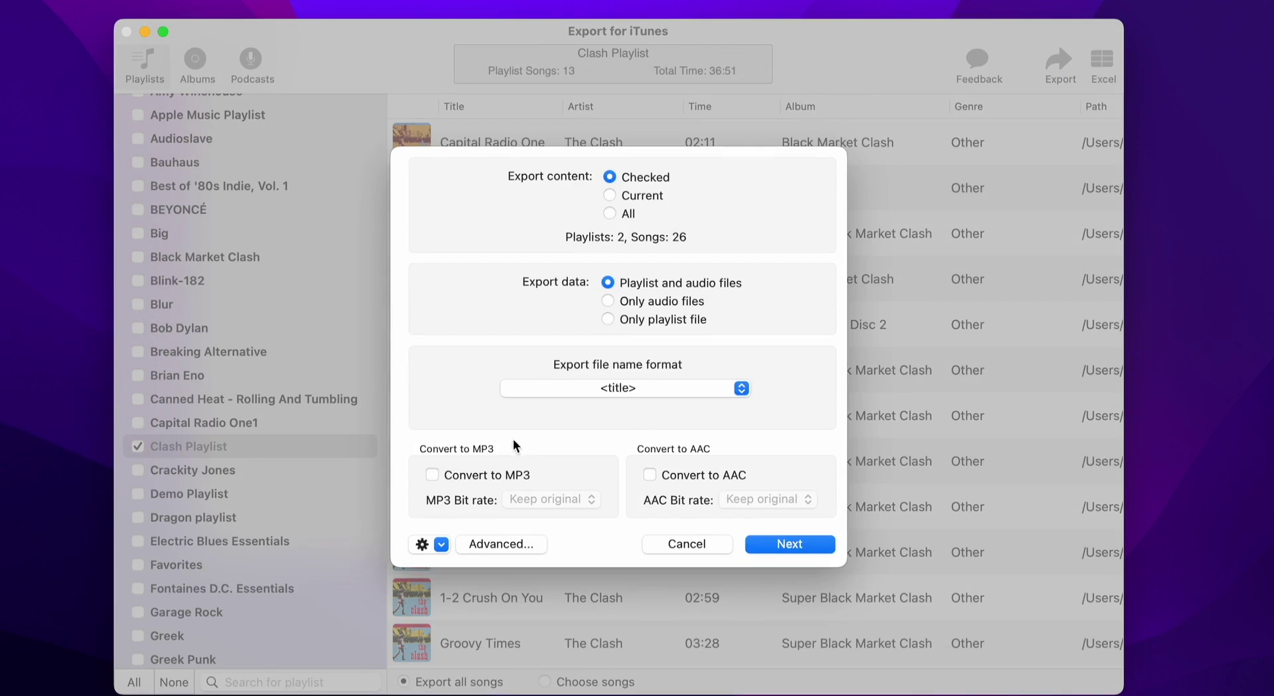
{"action": "left_click", "coordinate": [434, 473]}
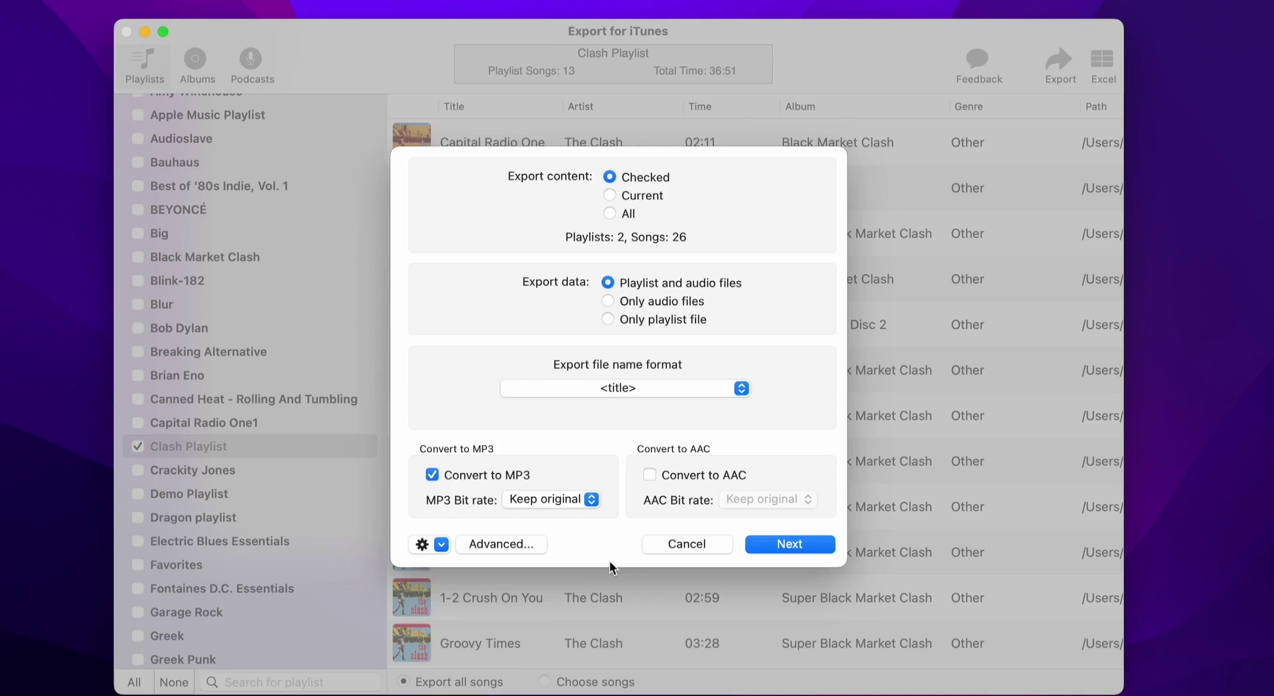
In the advanced export options, save music files to the Playlist folder and the m3u file in the same folder with tracks.
{"action": "left_click", "coordinate": [490, 545]}
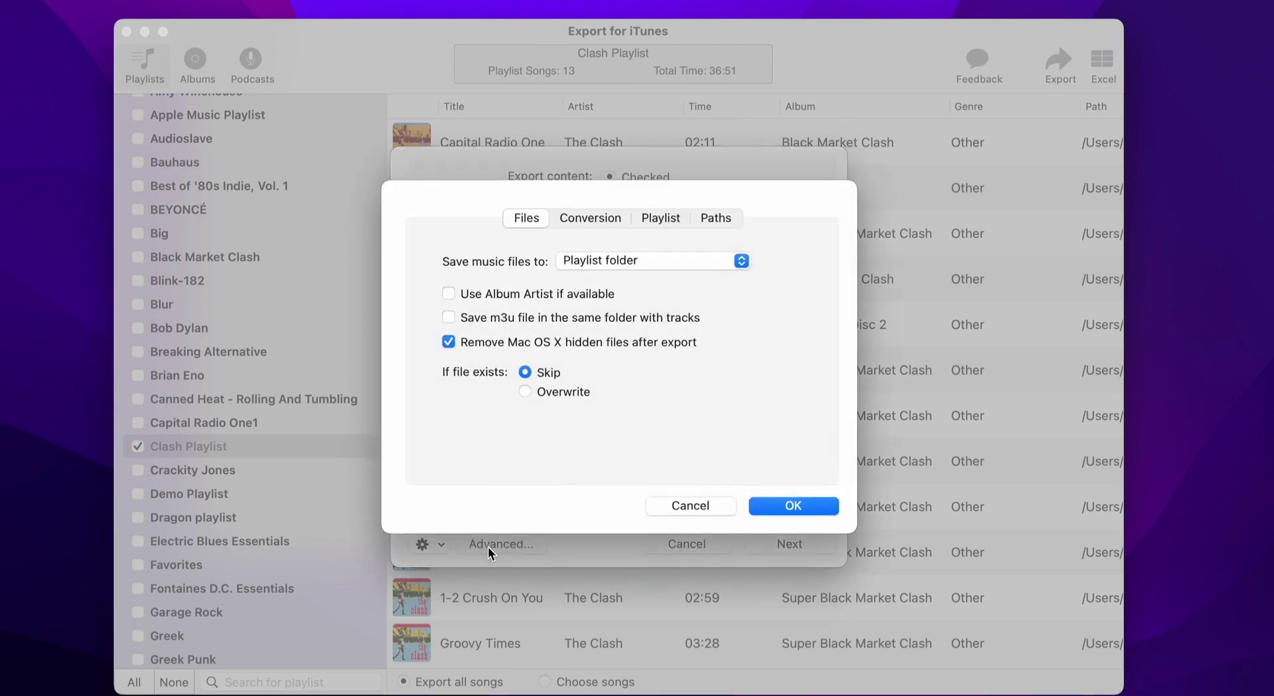
{"action": "left_click", "coordinate": [671, 261]}
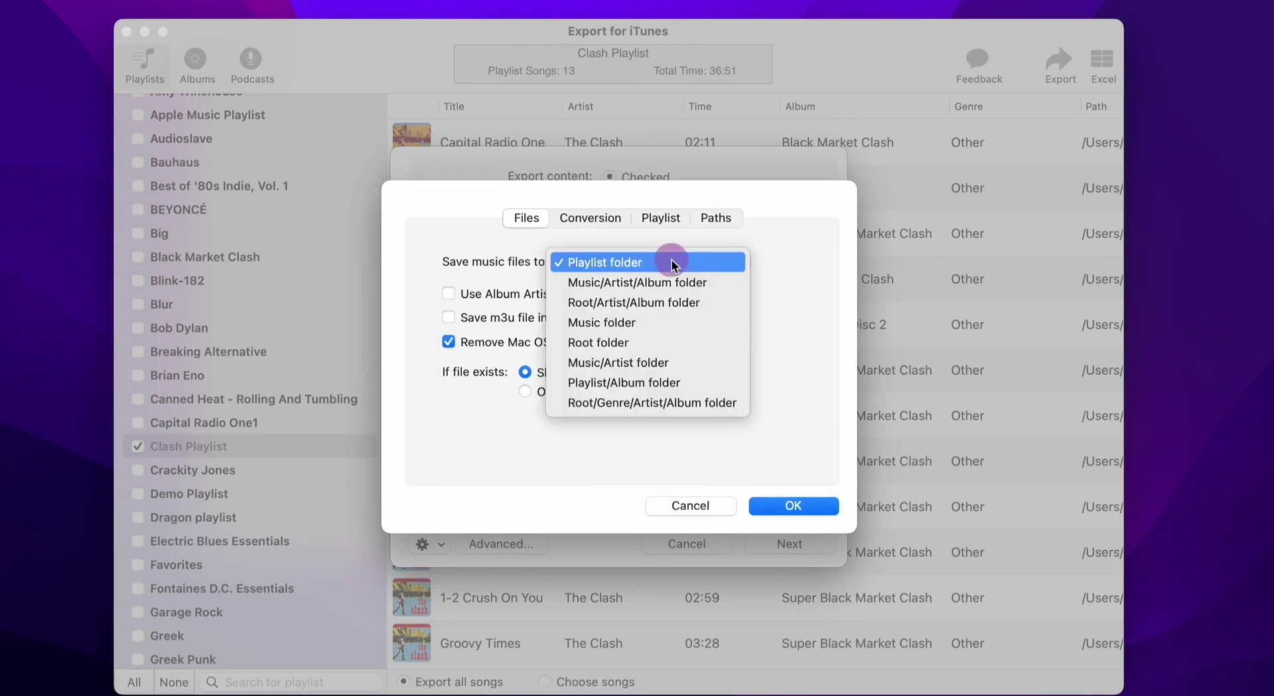
{"action": "left_click", "coordinate": [672, 262]}
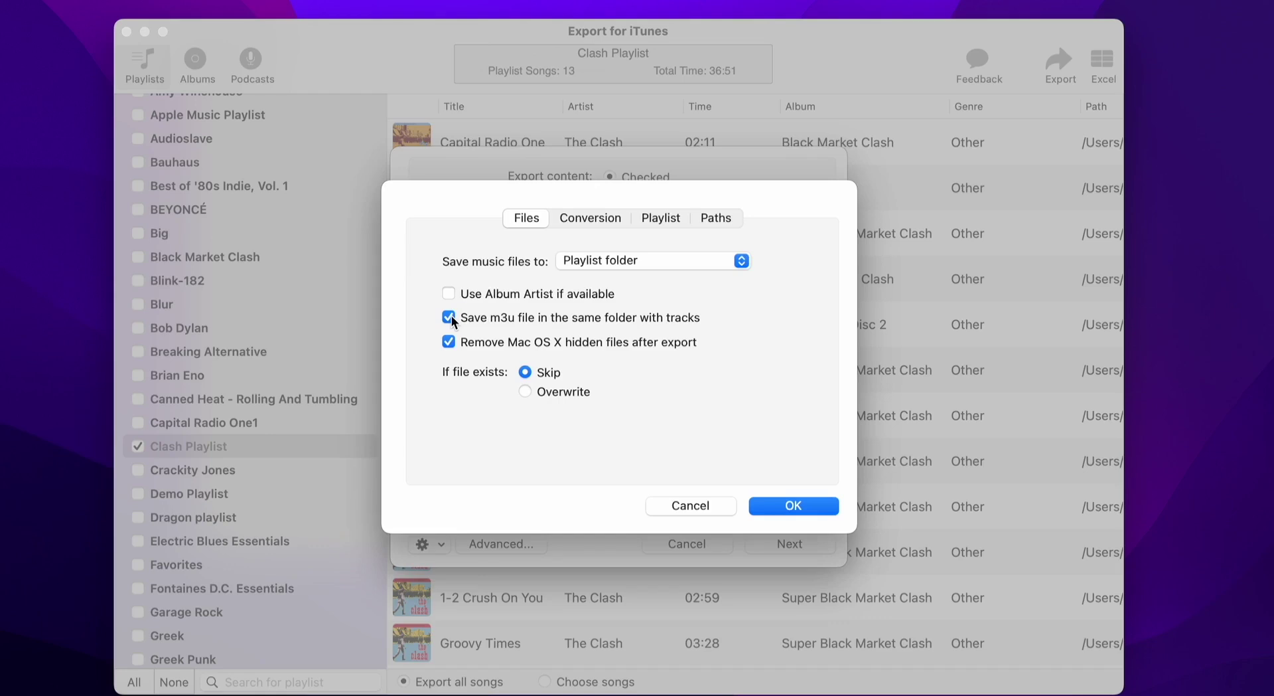
Set the playlist file's line endings to Windows (CRLF) and accept the advanced options.
{"action": "left_click", "coordinate": [661, 219]}
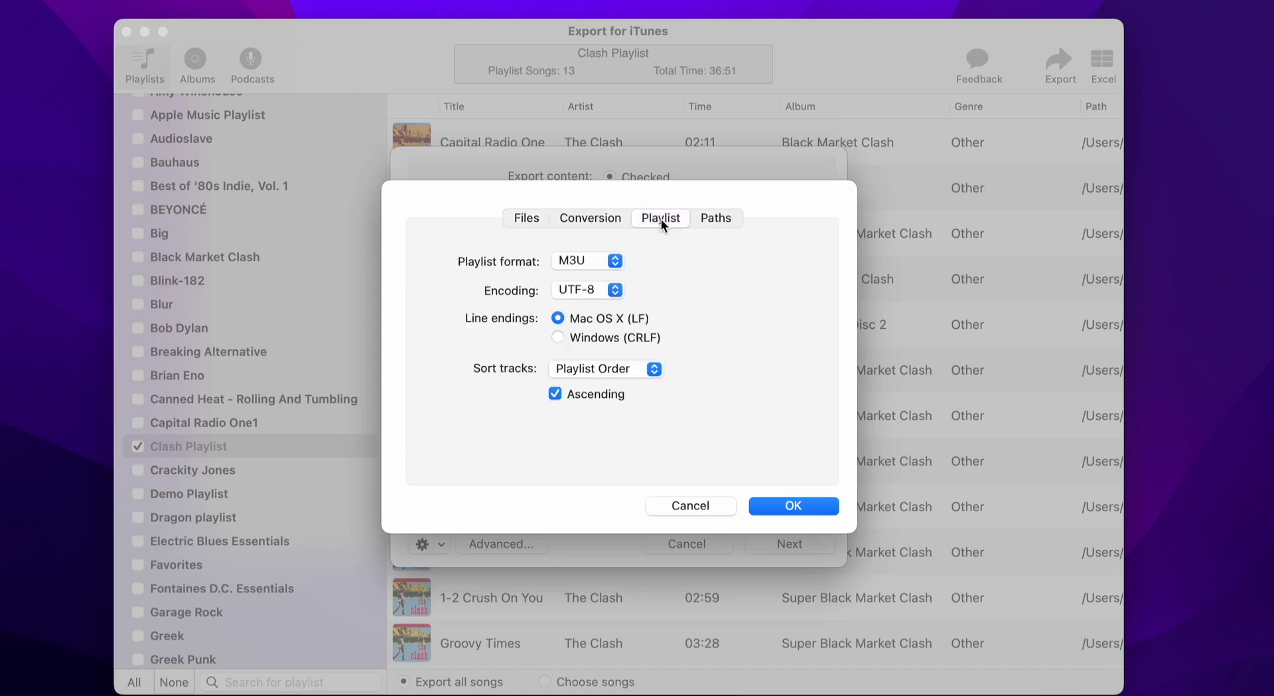
{"action": "left_click", "coordinate": [558, 337]}
{"action": "left_click", "coordinate": [791, 507]}
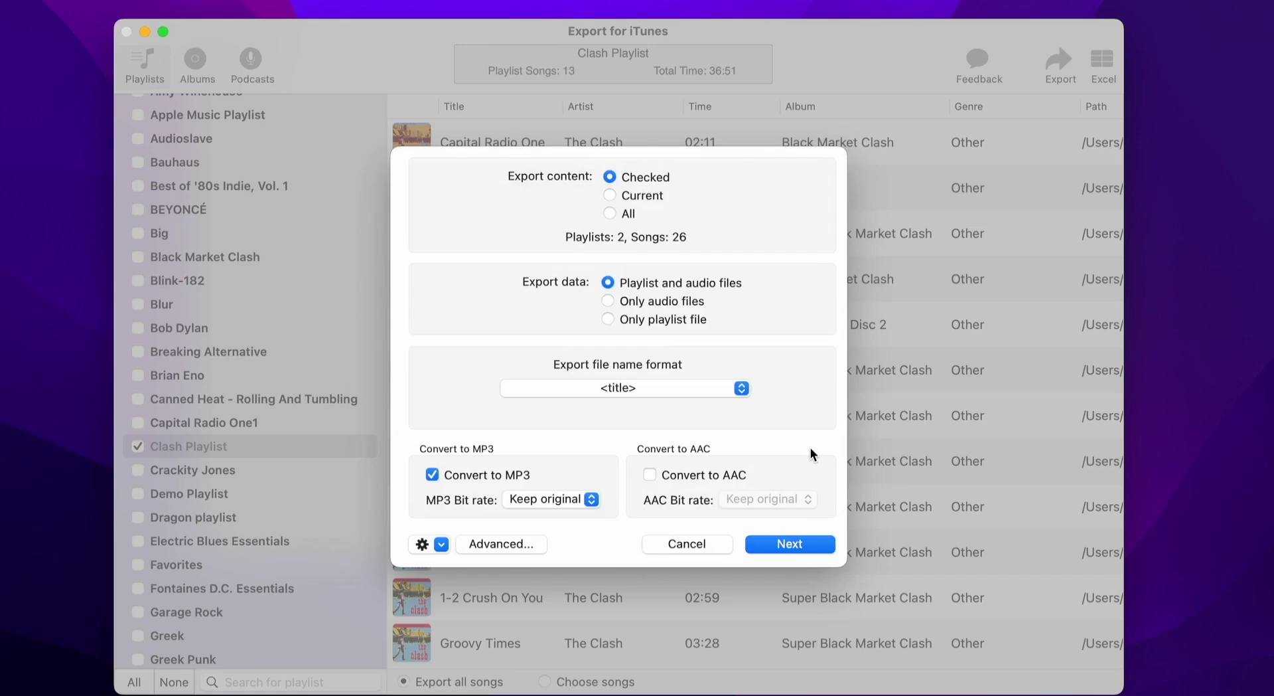
Export the checked playlists to the Music folder on the SPORT PLUS device.
{"action": "left_click", "coordinate": [789, 544]}
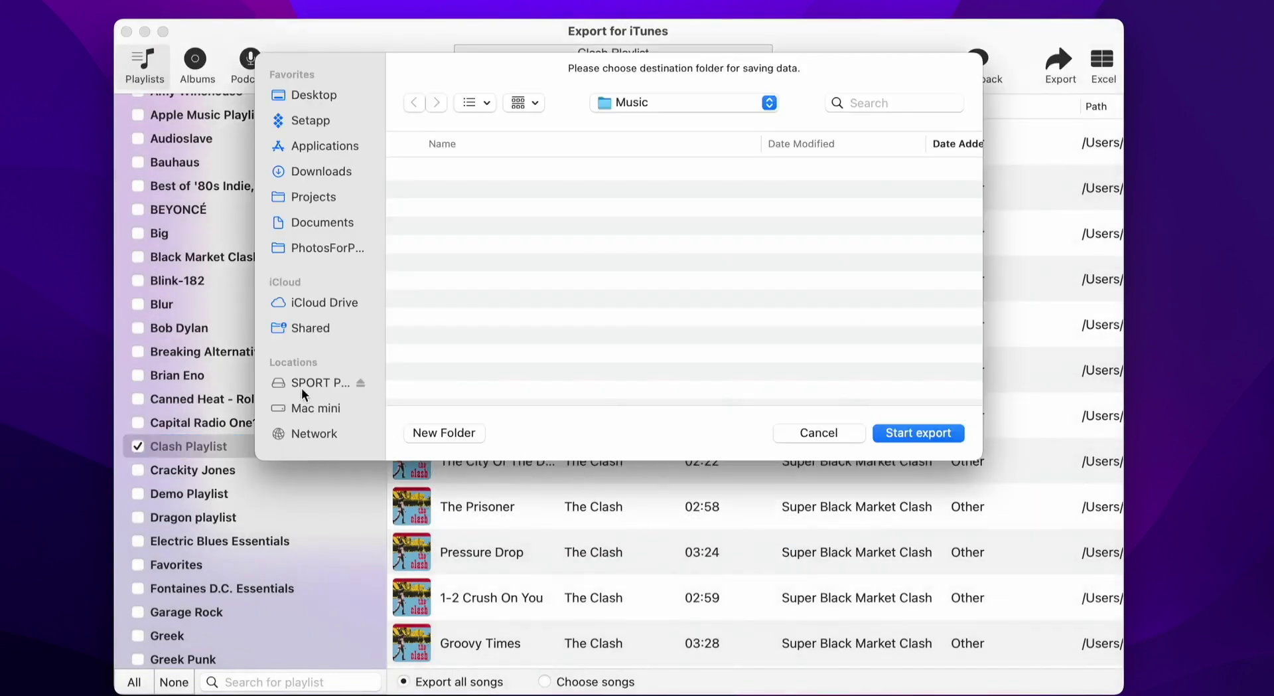
{"action": "left_click", "coordinate": [310, 387]}
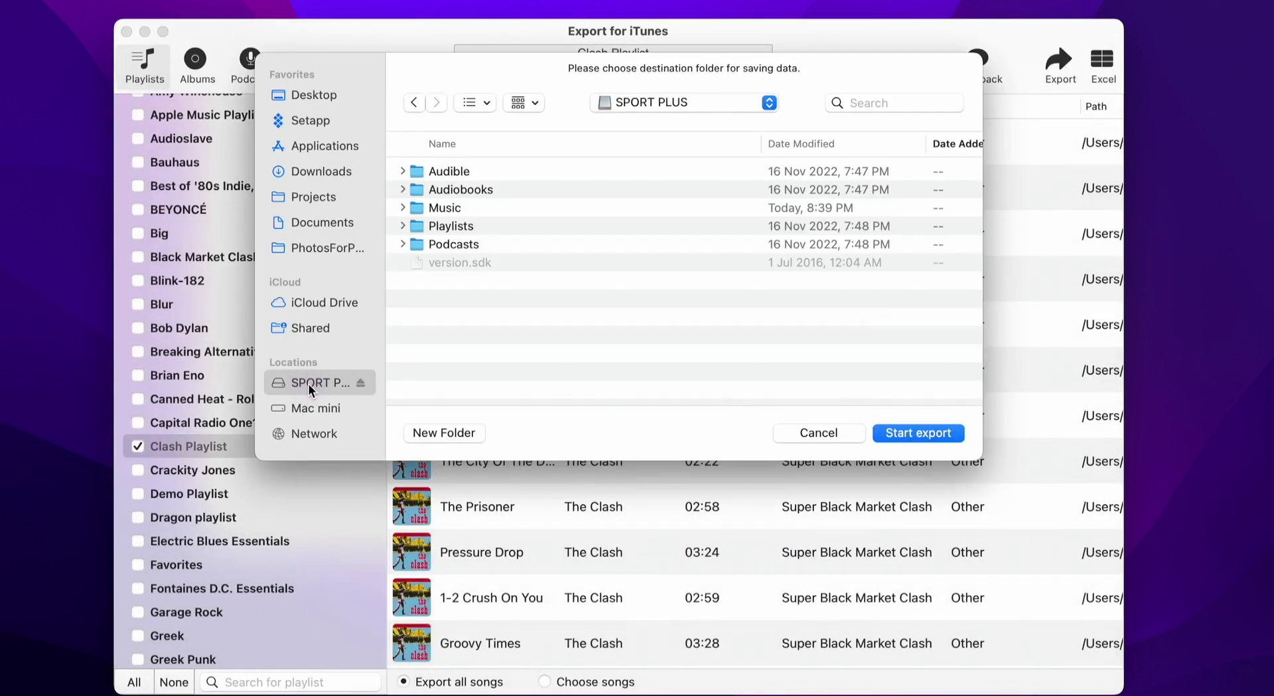
{"action": "left_click_drag", "start_coordinate": [386, 343], "coordinate": [418, 345]}
{"action": "left_click", "coordinate": [475, 207]}
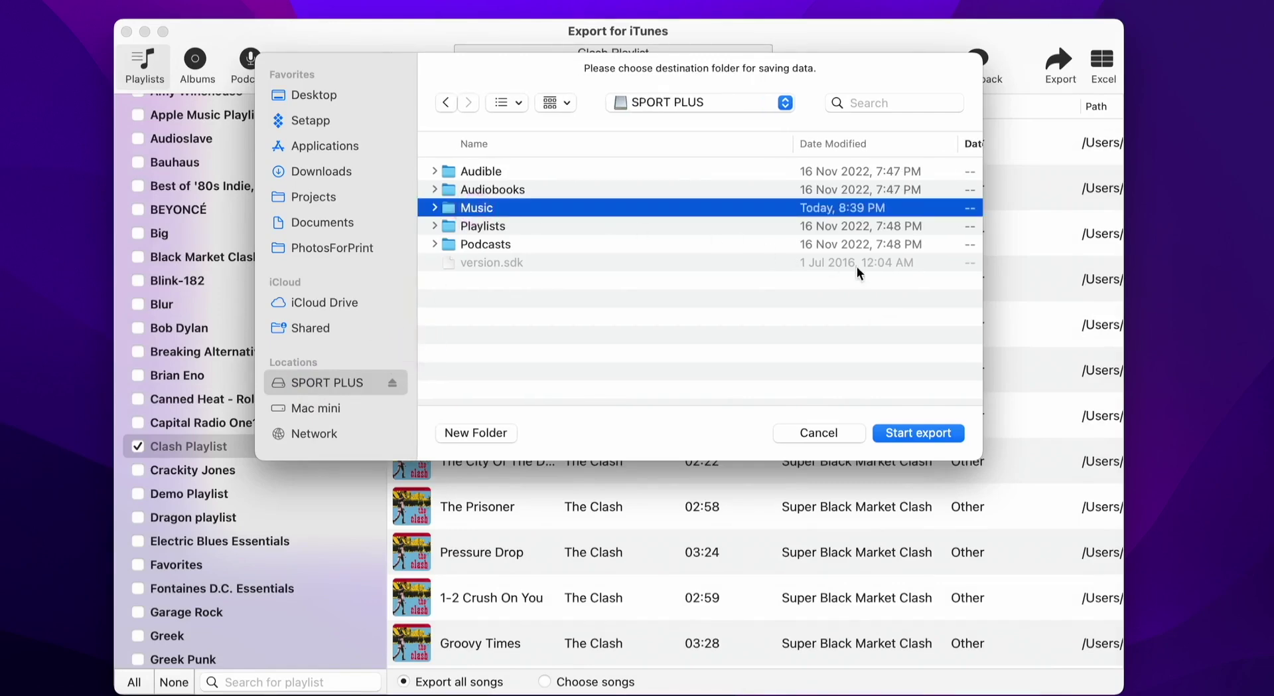
{"action": "left_click", "coordinate": [924, 438]}
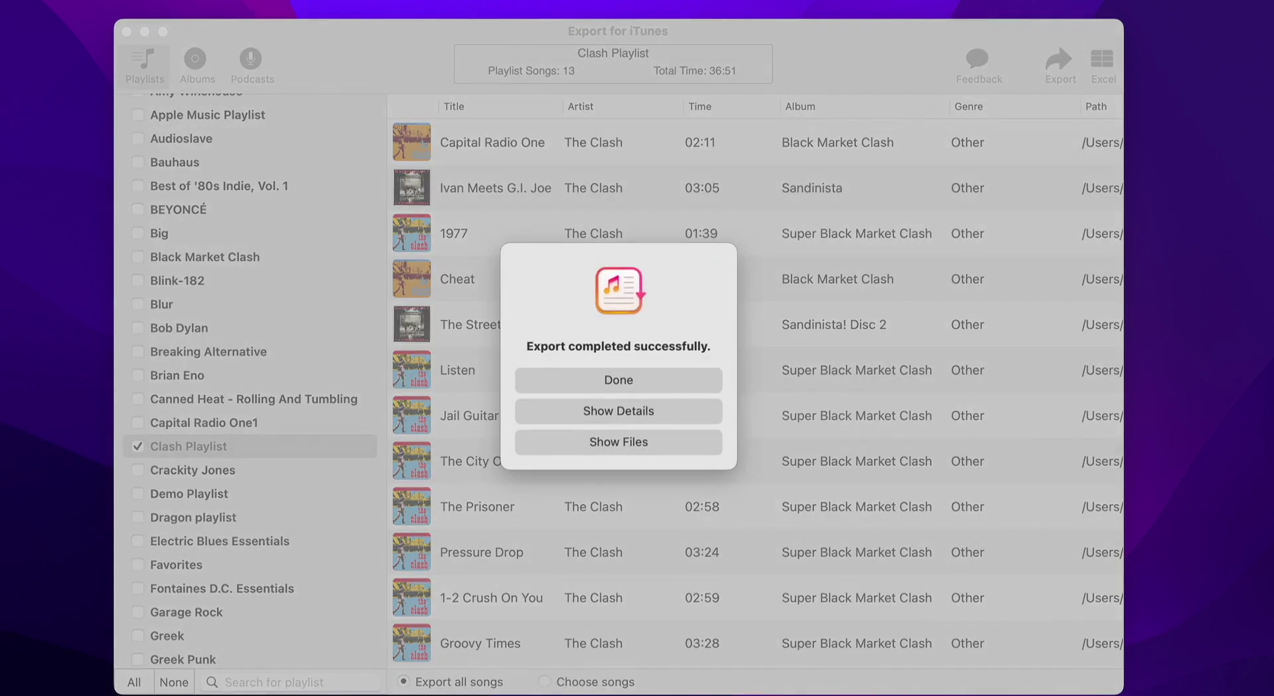
Show the exported files, view the Clash Playlist and Mozart Playlist folders, and preview the contents of Clash Playlist.m3u.
{"action": "left_click", "coordinate": [619, 450]}
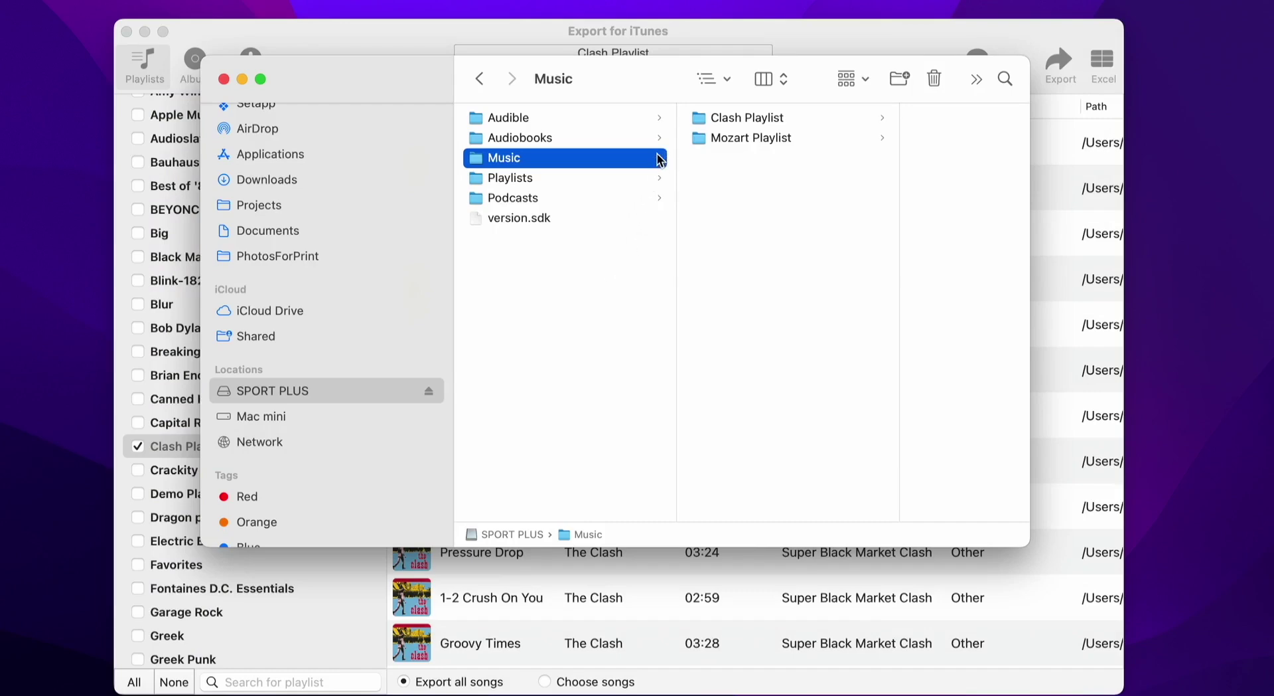
{"action": "left_click", "coordinate": [746, 119]}
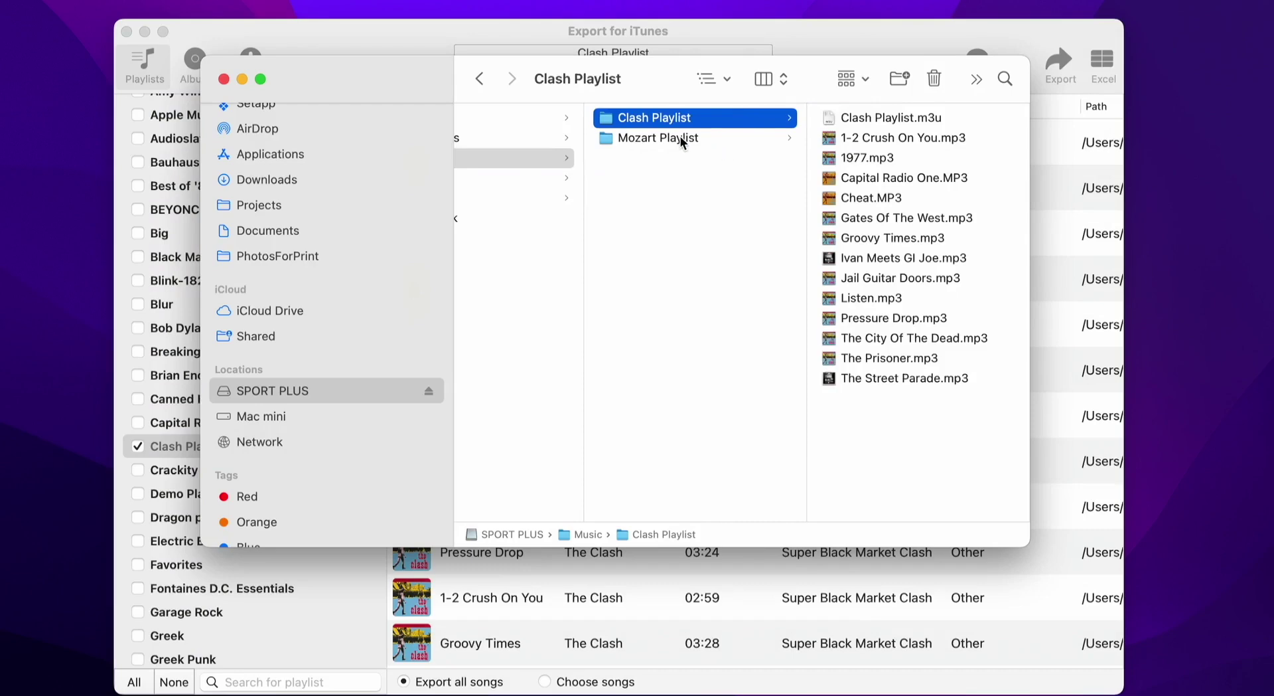
{"action": "left_click", "coordinate": [682, 141]}
{"action": "left_click", "coordinate": [696, 121]}
{"action": "left_click", "coordinate": [858, 121]}
{"action": "key", "text": "space"}
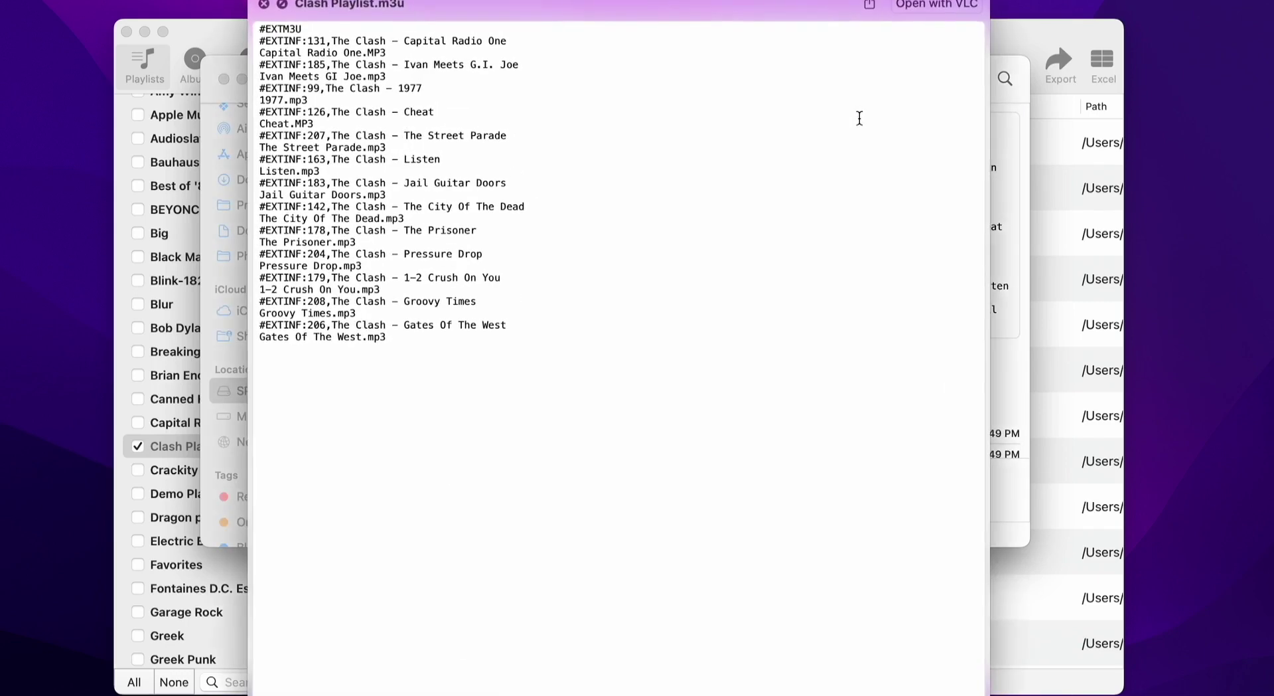
{"action": "key", "text": "space"}
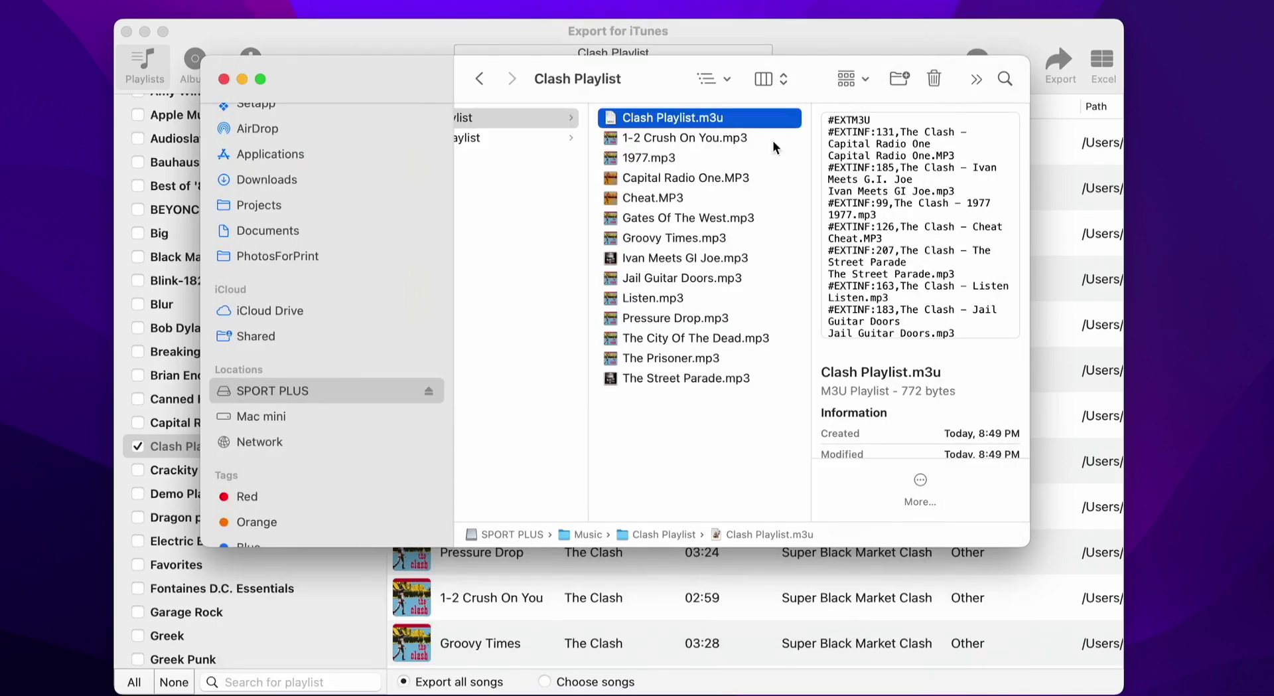
Eject the SPORT PLUS device.
{"action": "left_click", "coordinate": [428, 392]}
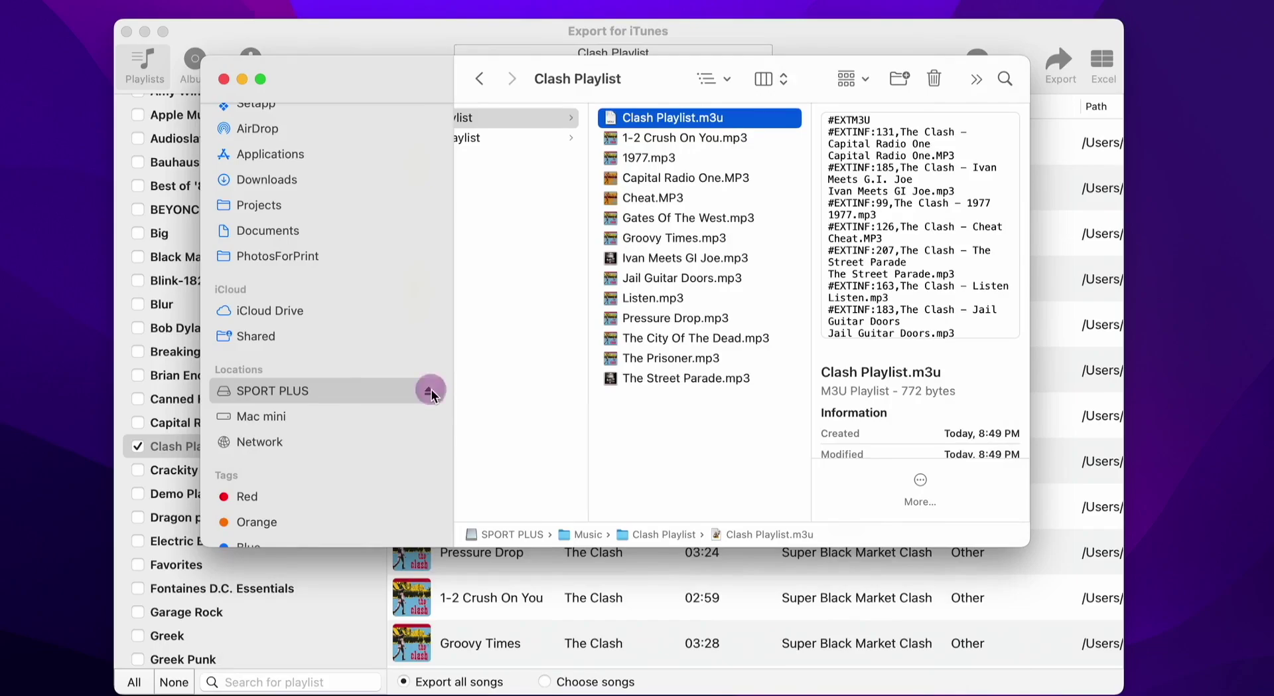